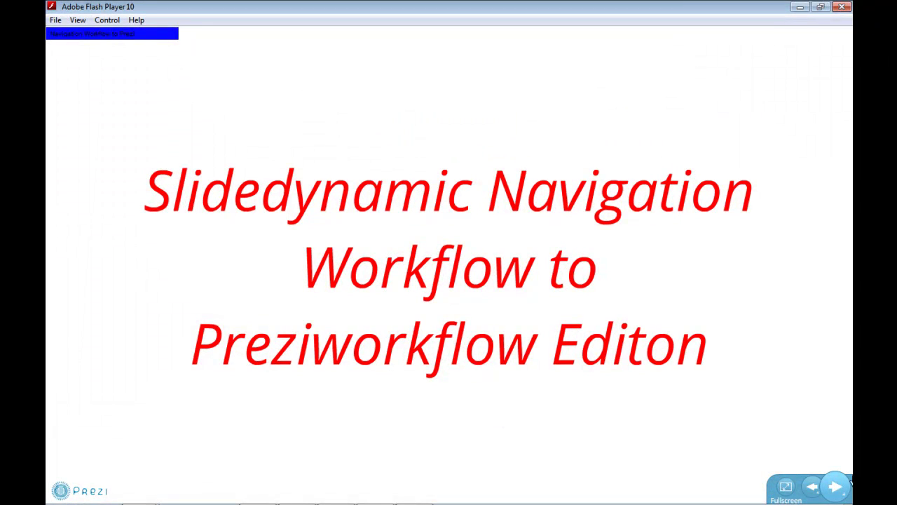
Advance two slides to PowerPoint Experience Management, then zoom out twice to show neighbouring slides.
{"action": "left_click", "coordinate": [836, 489]}
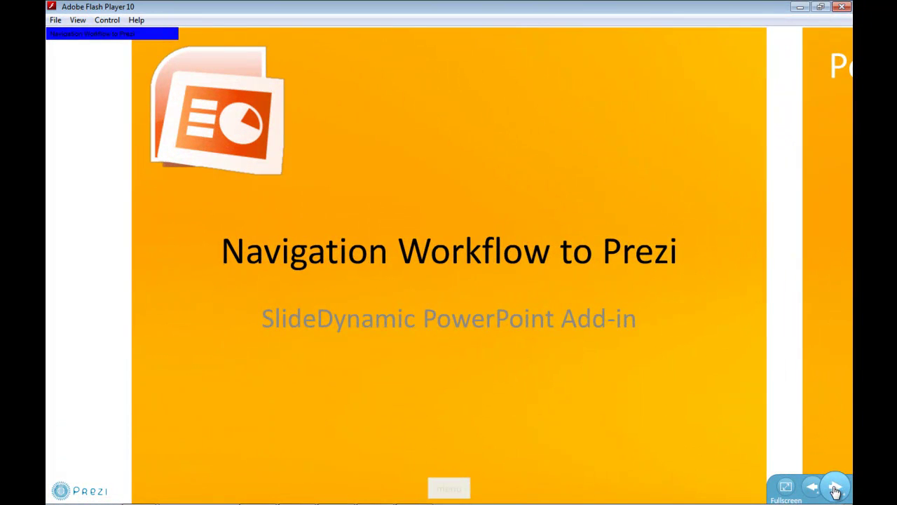
{"action": "left_click", "coordinate": [836, 489]}
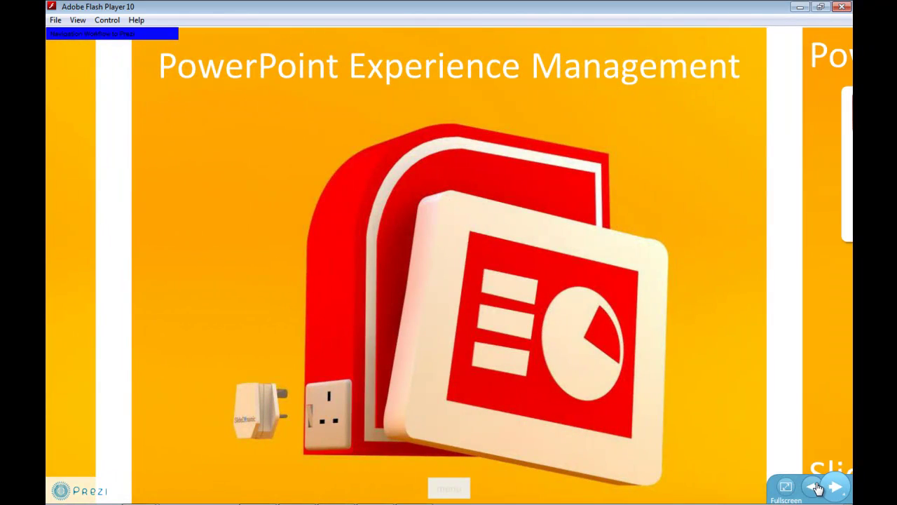
{"action": "left_click", "coordinate": [841, 292]}
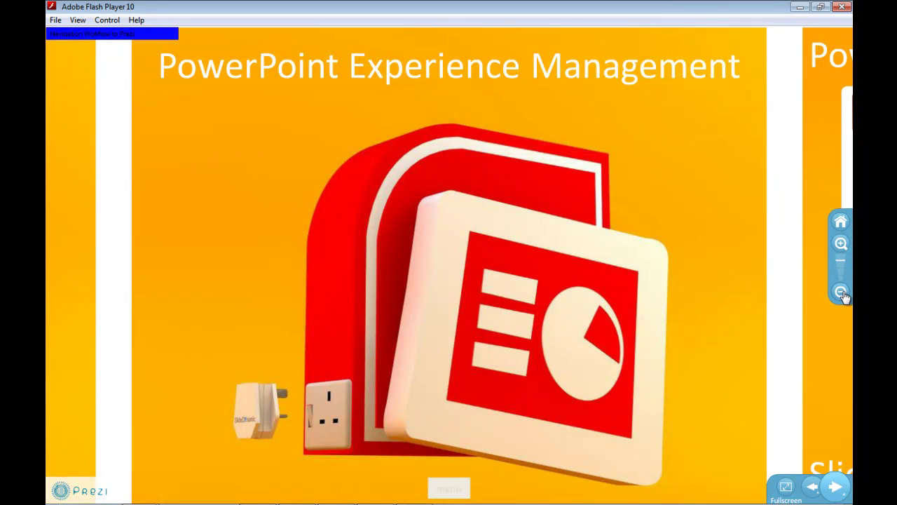
{"action": "left_click", "coordinate": [841, 293]}
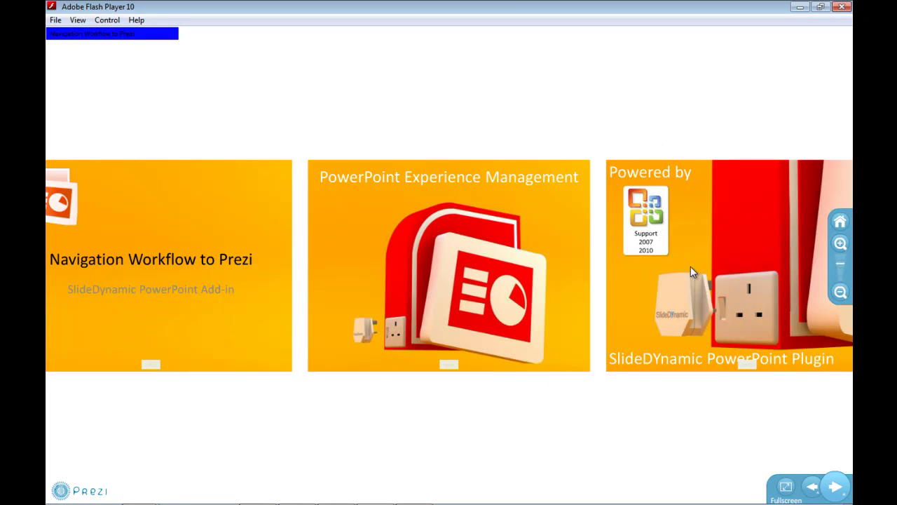
Use the thumbnail drop-down menu to jump to 'The most attention grabbing slide EVER!'.
{"action": "mouse_move", "coordinate": [136, 68]}
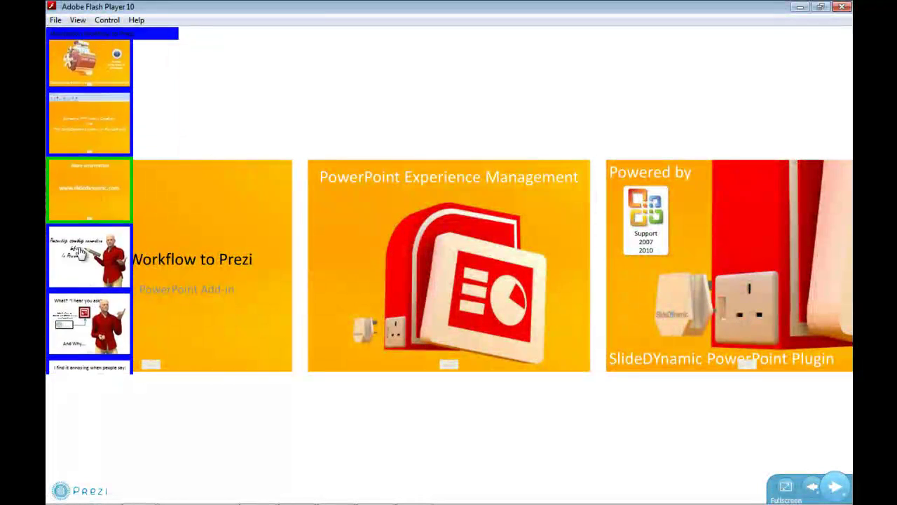
{"action": "left_click", "coordinate": [83, 203]}
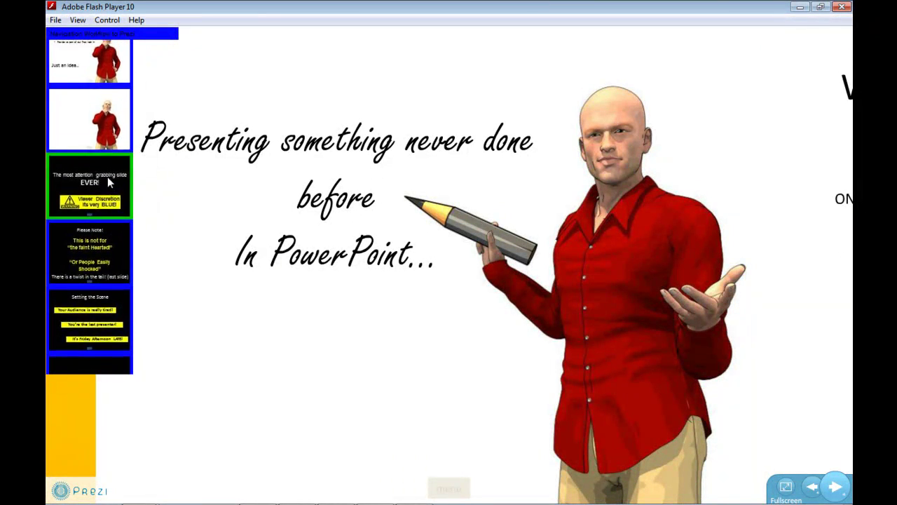
{"action": "left_click", "coordinate": [107, 178]}
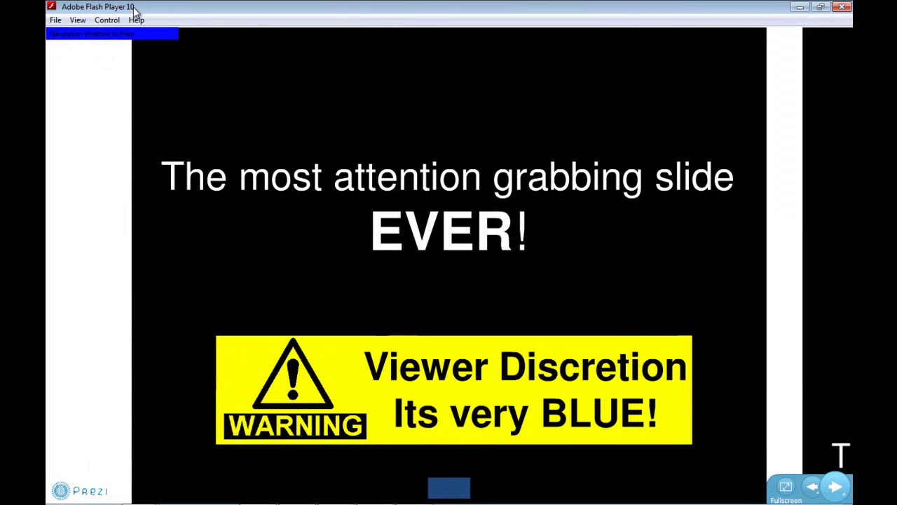
Close the Flash Player presentation and switch to preziworkflow.pptx in PowerPoint.
{"action": "left_click", "coordinate": [845, 8]}
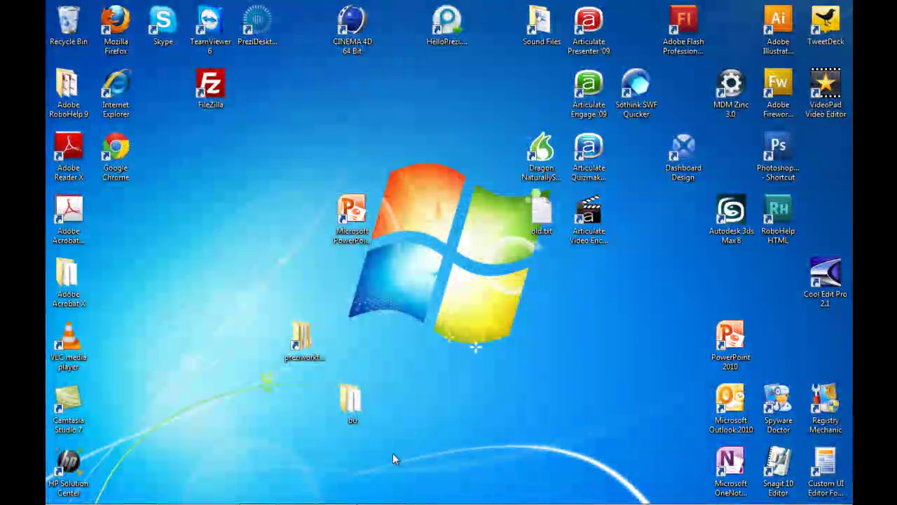
{"action": "left_click", "coordinate": [293, 492]}
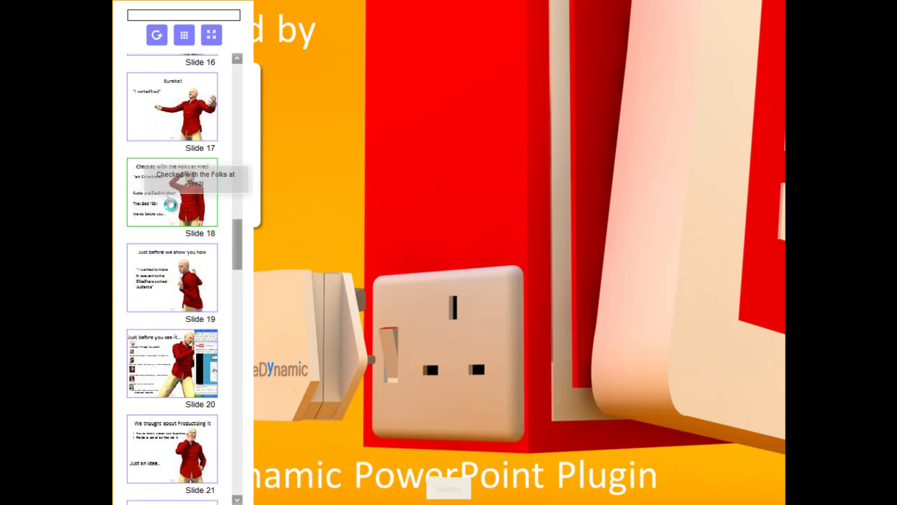
Jump to slide 18, pick slide 32 About SlideDynamic from the thumbnail menu, and end the show.
{"action": "left_click", "coordinate": [172, 208]}
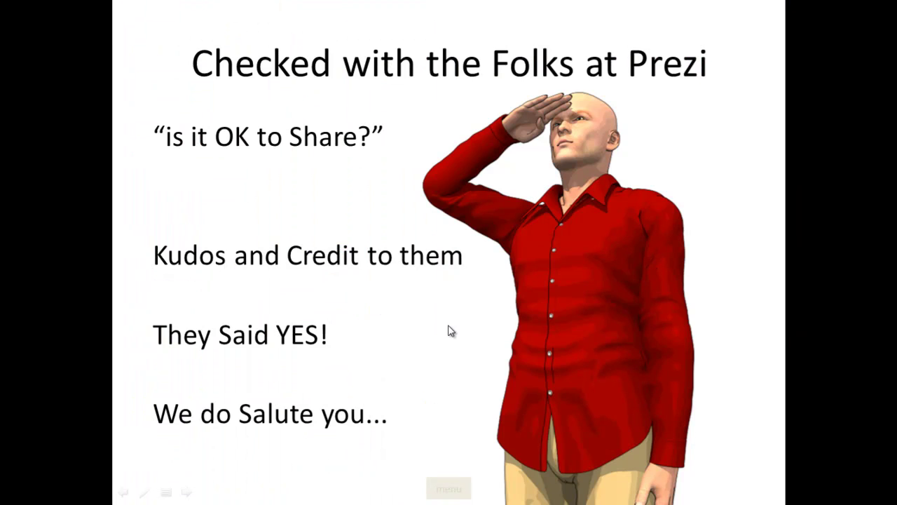
{"action": "left_click", "coordinate": [448, 485]}
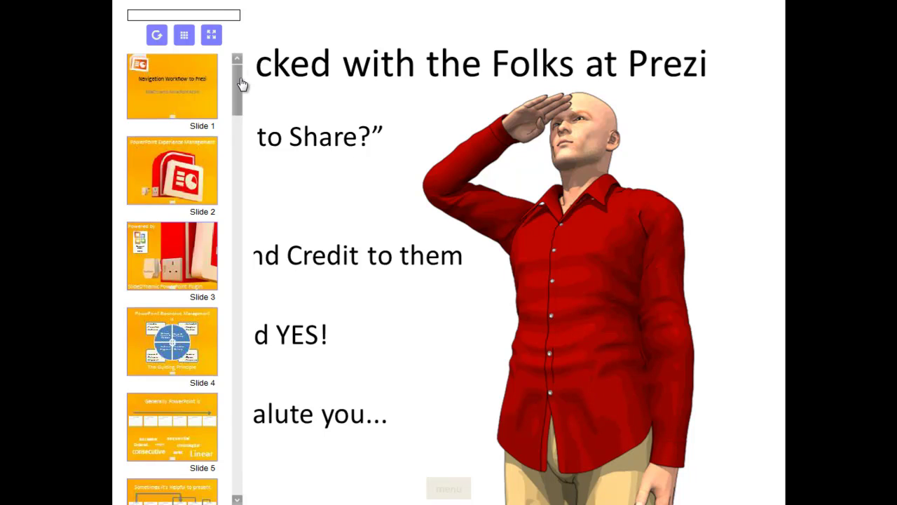
{"action": "left_click_drag", "start_coordinate": [239, 84], "coordinate": [260, 282]}
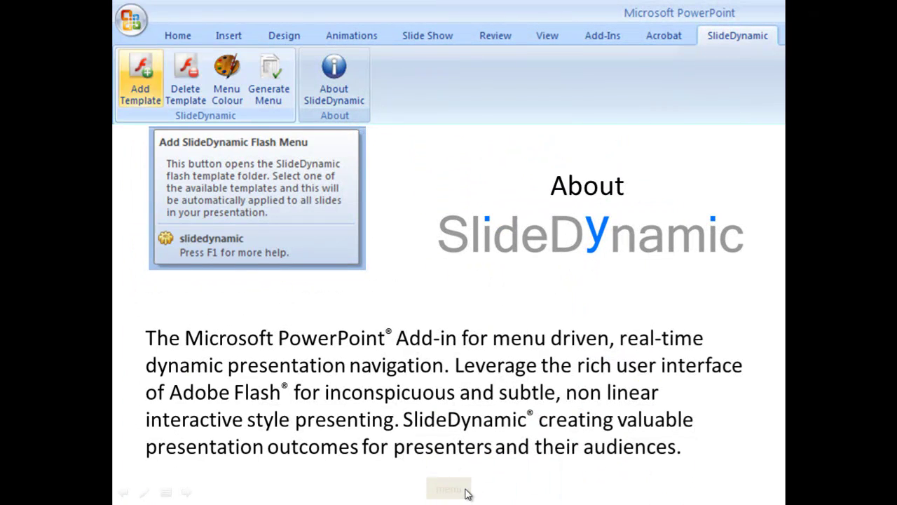
{"action": "mouse_move", "coordinate": [454, 492]}
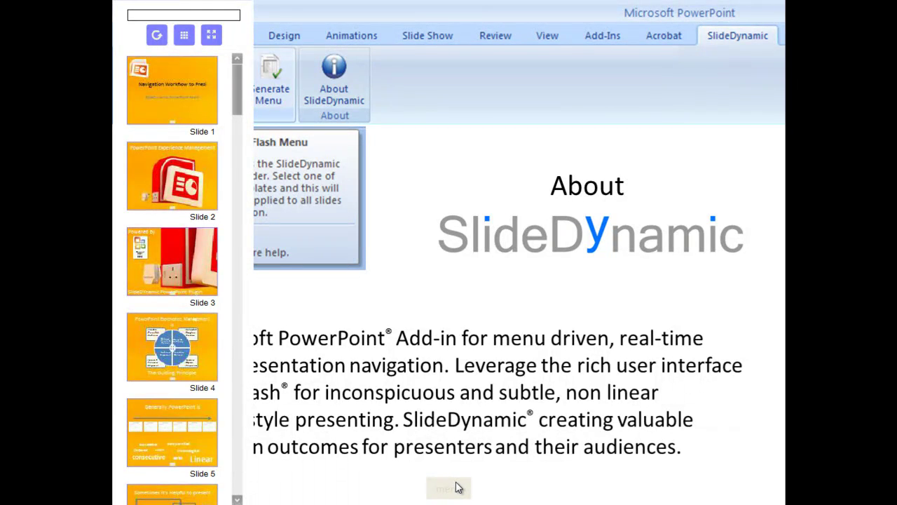
{"action": "key", "text": "Escape"}
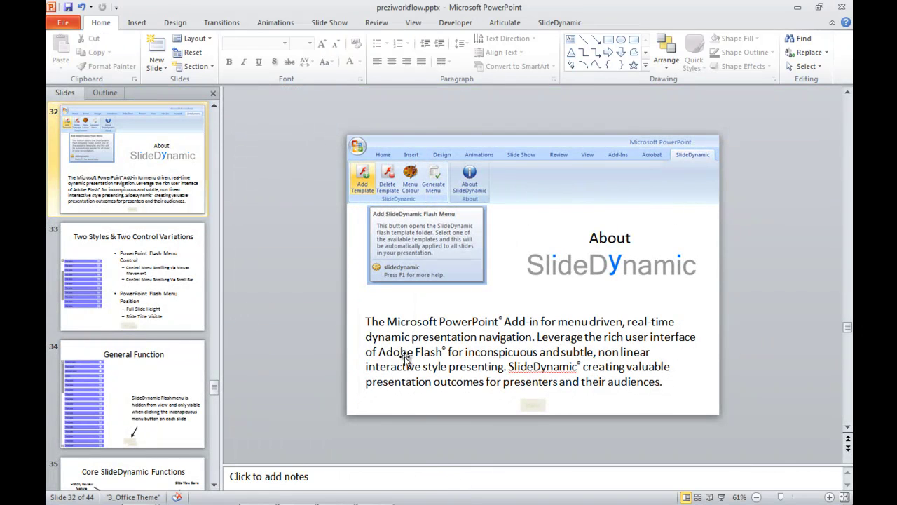
Inspect SlideDynamic's Menu Colour settings, cancel without changes, and close preziworkflow.pptx.
{"action": "left_click", "coordinate": [552, 26]}
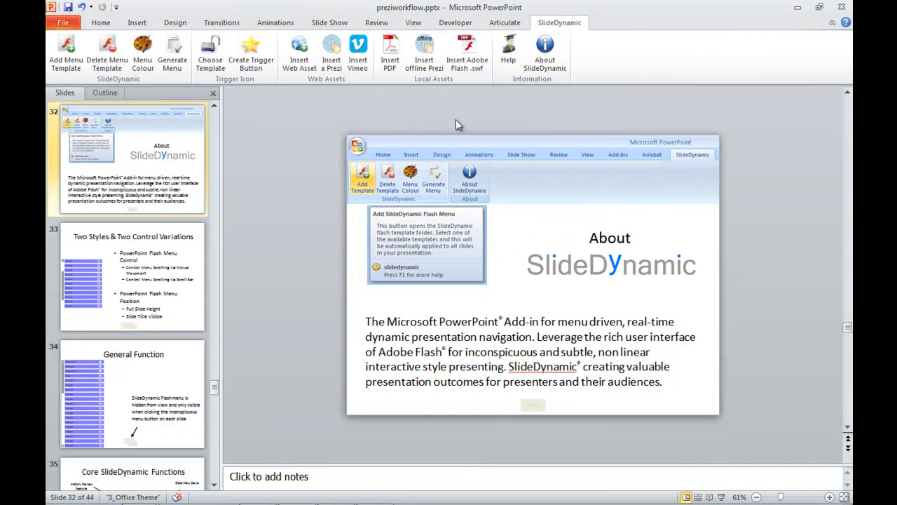
{"action": "left_click", "coordinate": [143, 61]}
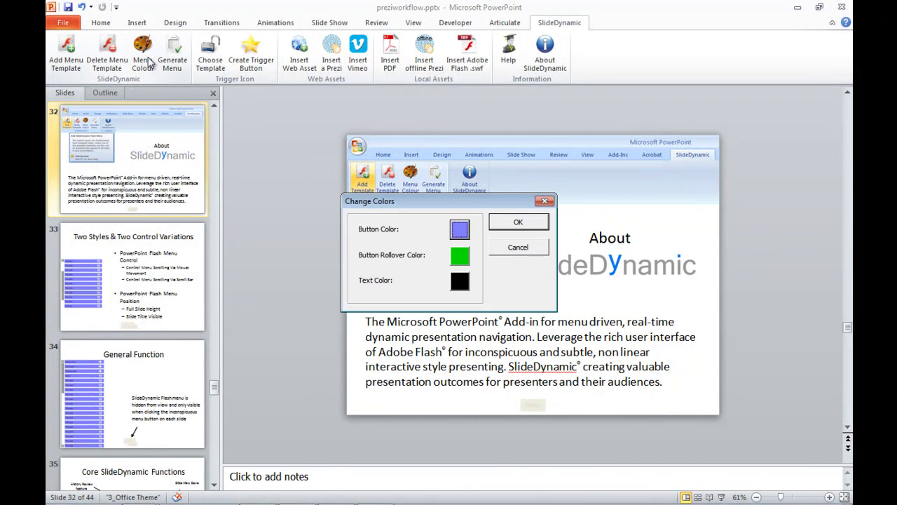
{"action": "left_click", "coordinate": [461, 229]}
{"action": "left_click", "coordinate": [516, 252]}
{"action": "left_click", "coordinate": [841, 6]}
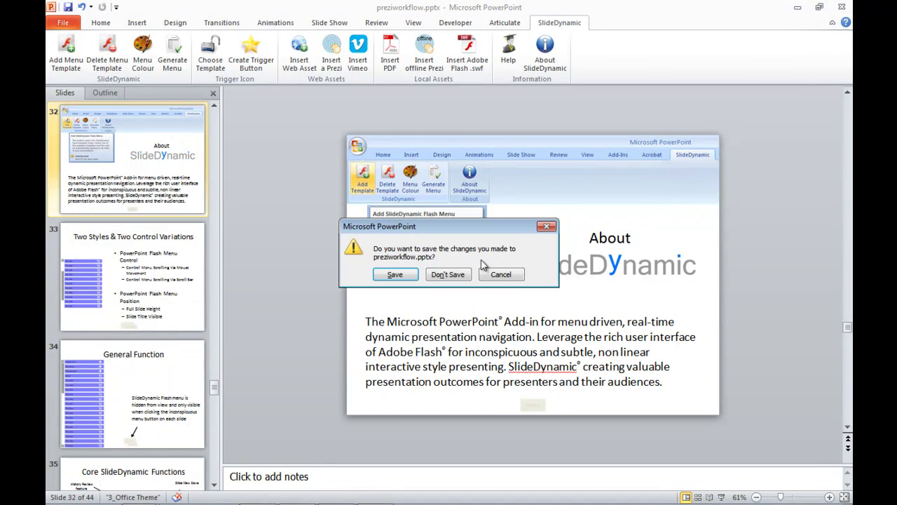
Discard the PowerPoint changes, restore preziworkflow.pez in Prezi Desktop, then minimise it.
{"action": "left_click", "coordinate": [455, 273]}
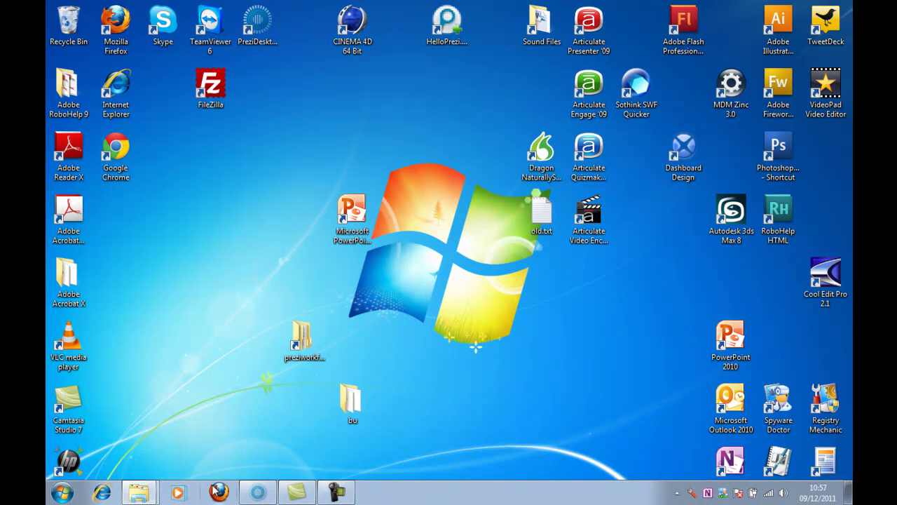
{"action": "mouse_move", "coordinate": [258, 498]}
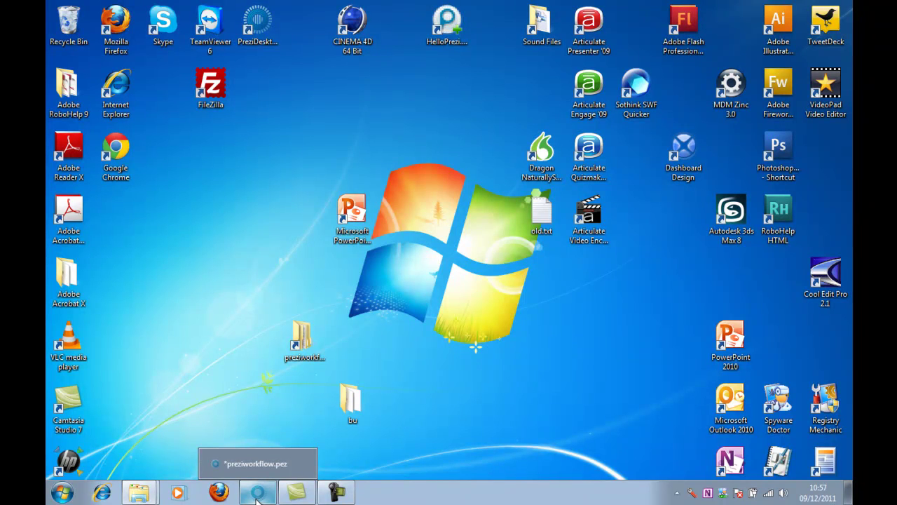
{"action": "left_click", "coordinate": [258, 495]}
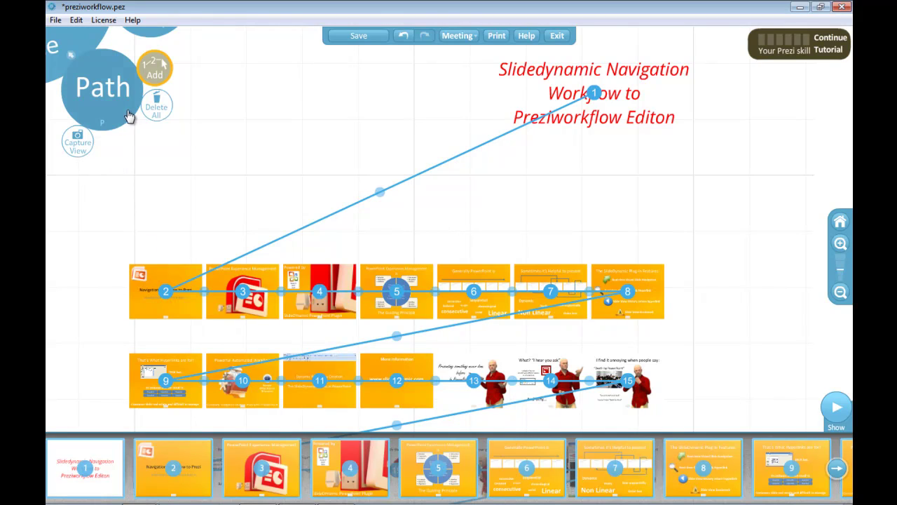
{"action": "left_click", "coordinate": [800, 7]}
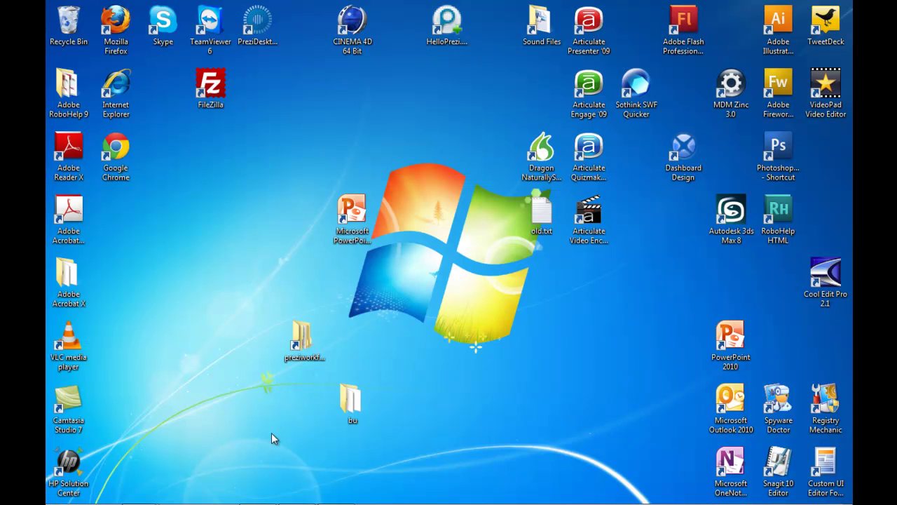
In the Prezi folder, extract preziworkflow.zip with 7-Zip into a preziworkflow folder.
{"action": "double_click", "coordinate": [308, 338]}
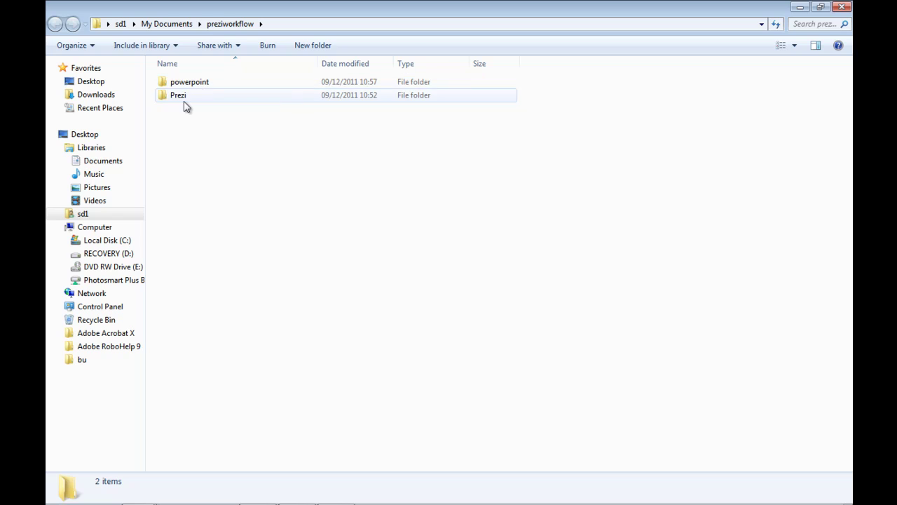
{"action": "left_click", "coordinate": [185, 102]}
{"action": "double_click", "coordinate": [186, 105]}
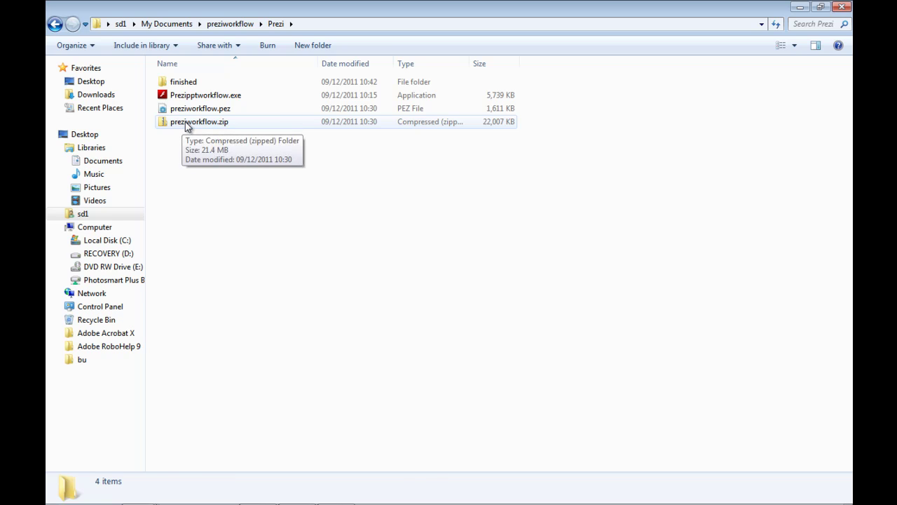
{"action": "left_click", "coordinate": [187, 126]}
{"action": "right_click", "coordinate": [186, 124]}
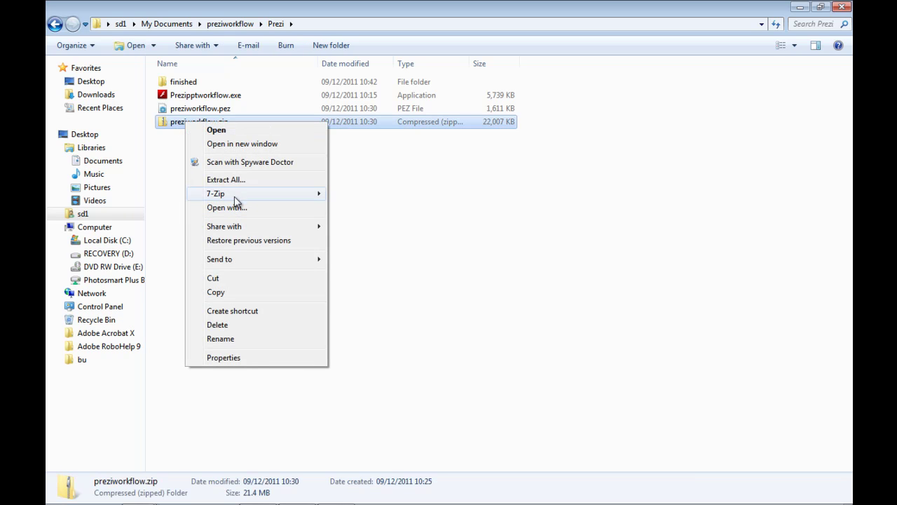
{"action": "mouse_move", "coordinate": [235, 196]}
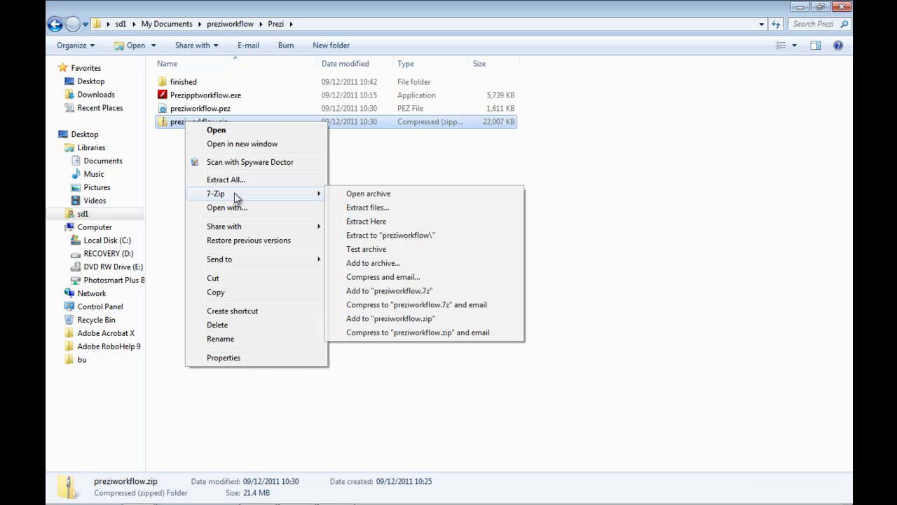
{"action": "left_click", "coordinate": [390, 235]}
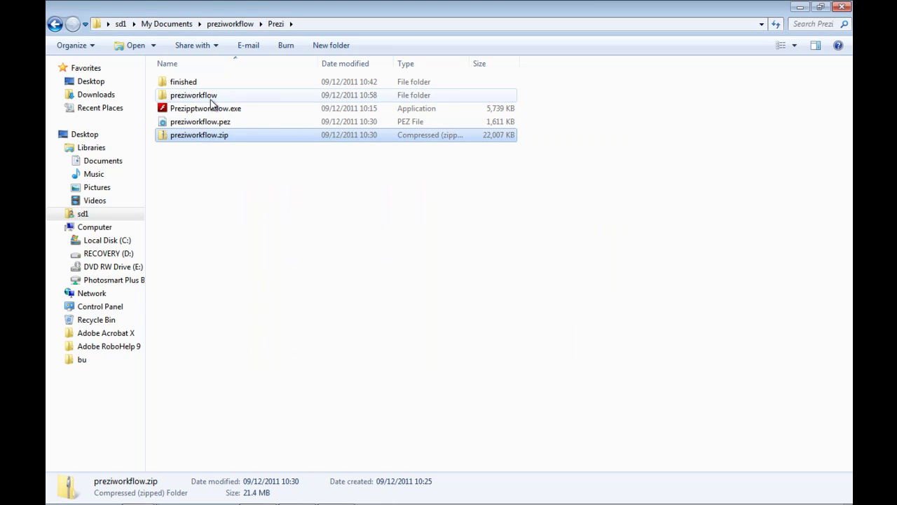
Inspect the extracted outer and inner preziworkflow folders, then return to the Prezi folder.
{"action": "double_click", "coordinate": [206, 102]}
{"action": "double_click", "coordinate": [199, 83]}
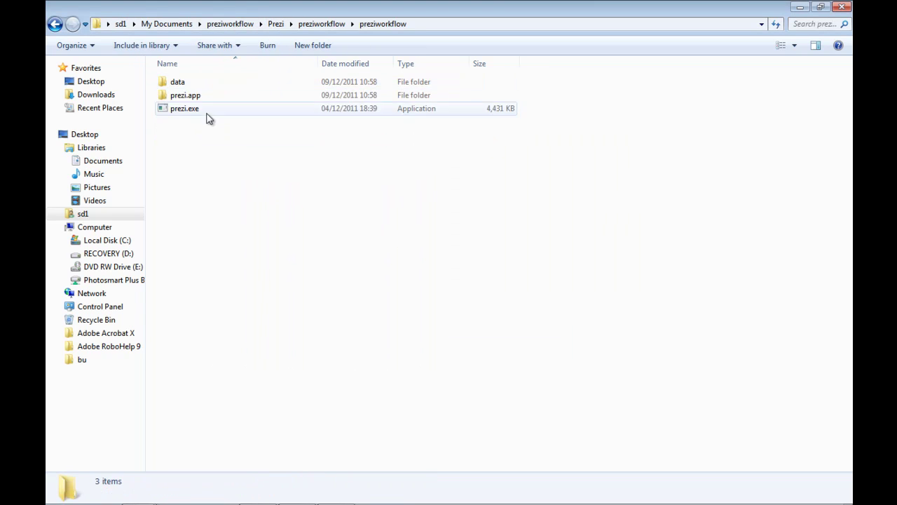
{"action": "left_click", "coordinate": [55, 26]}
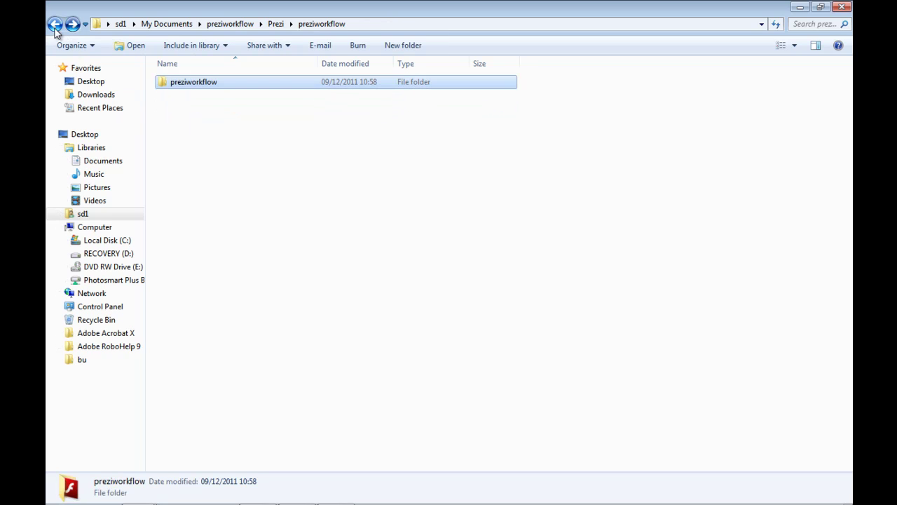
{"action": "left_click", "coordinate": [56, 26]}
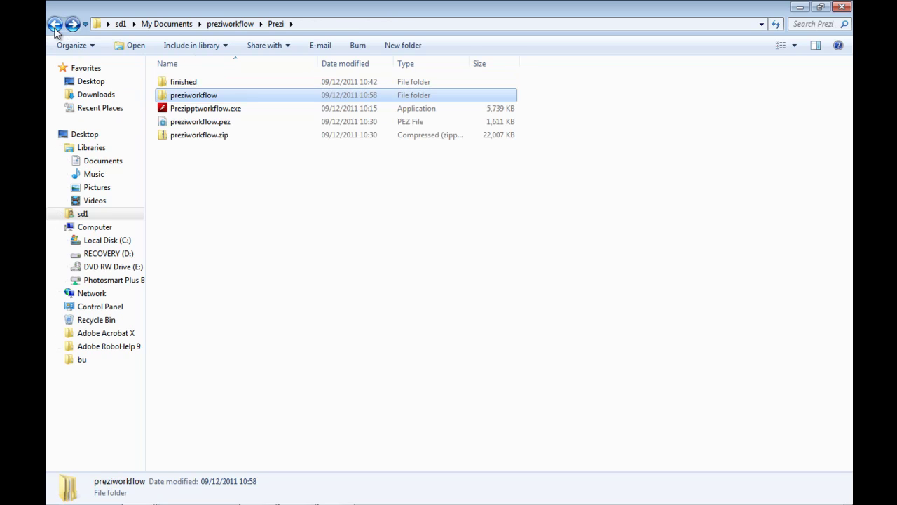
In the powerpoint folder, copy update.xml together with the thumbnails folder.
{"action": "left_click", "coordinate": [56, 26]}
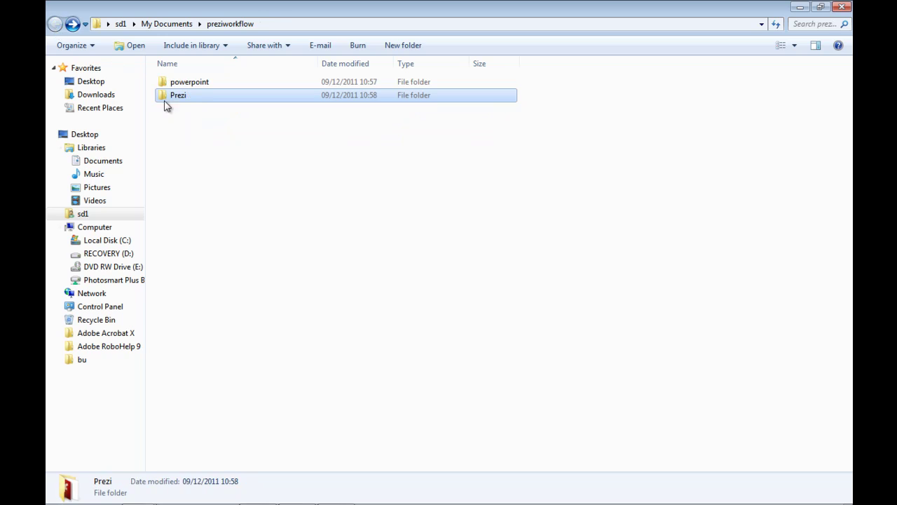
{"action": "double_click", "coordinate": [179, 85]}
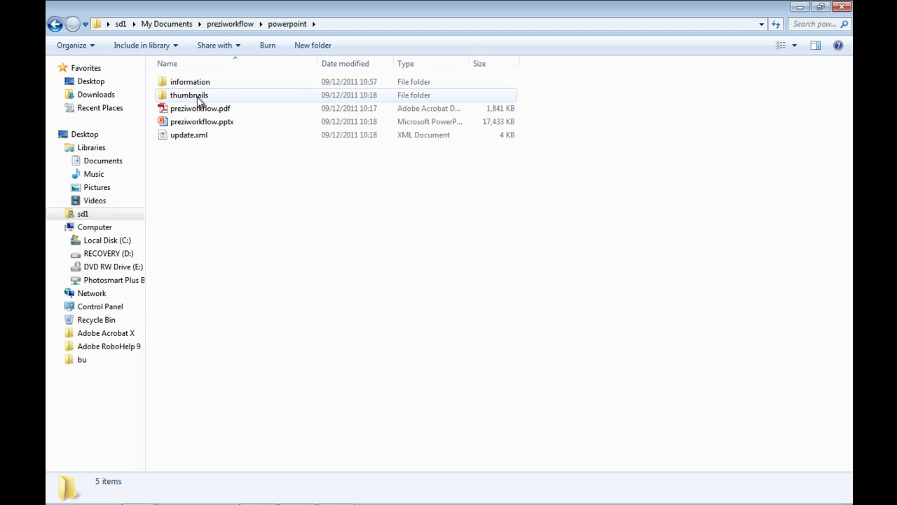
{"action": "left_click", "coordinate": [169, 141]}
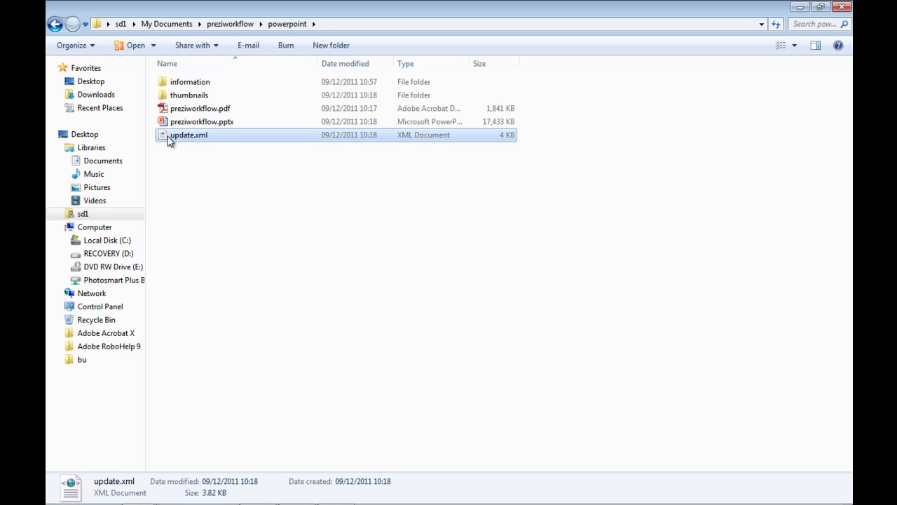
{"action": "left_click", "coordinate": [187, 98], "text": "ctrl"}
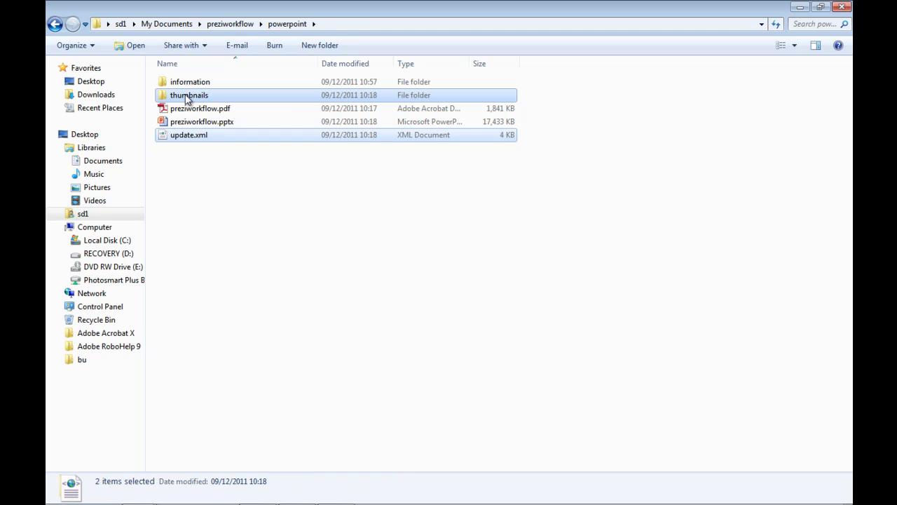
{"action": "right_click", "coordinate": [186, 98]}
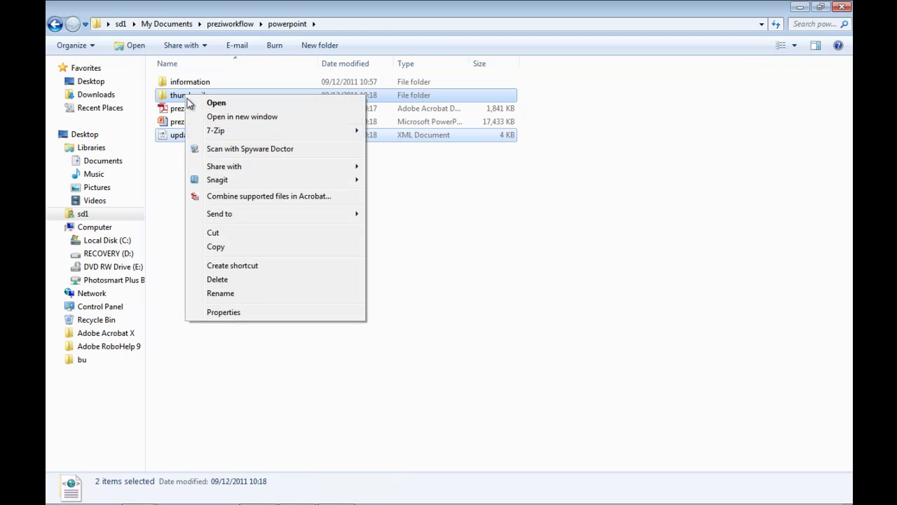
{"action": "left_click", "coordinate": [235, 248]}
Paste thumbnails and update.xml into Prezi > preziworkflow > preziworkflow, then back out to Prezi.
{"action": "left_click", "coordinate": [54, 24]}
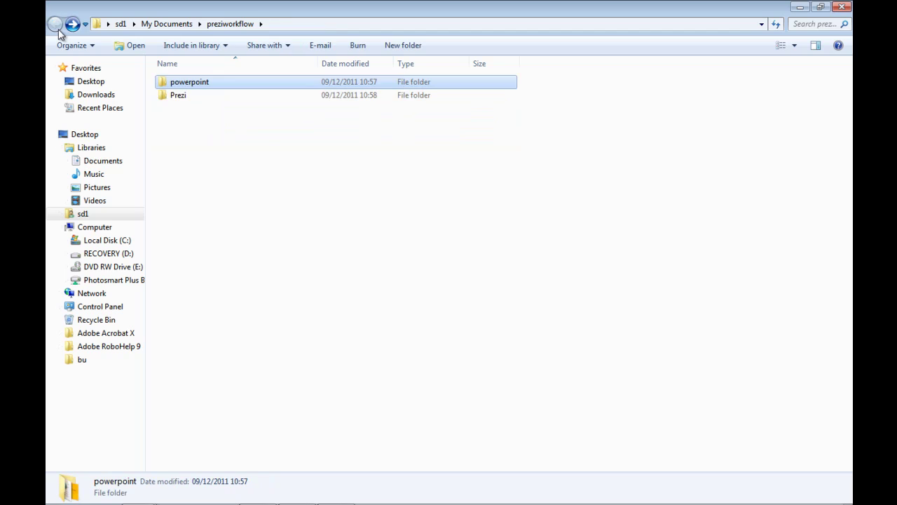
{"action": "double_click", "coordinate": [180, 96]}
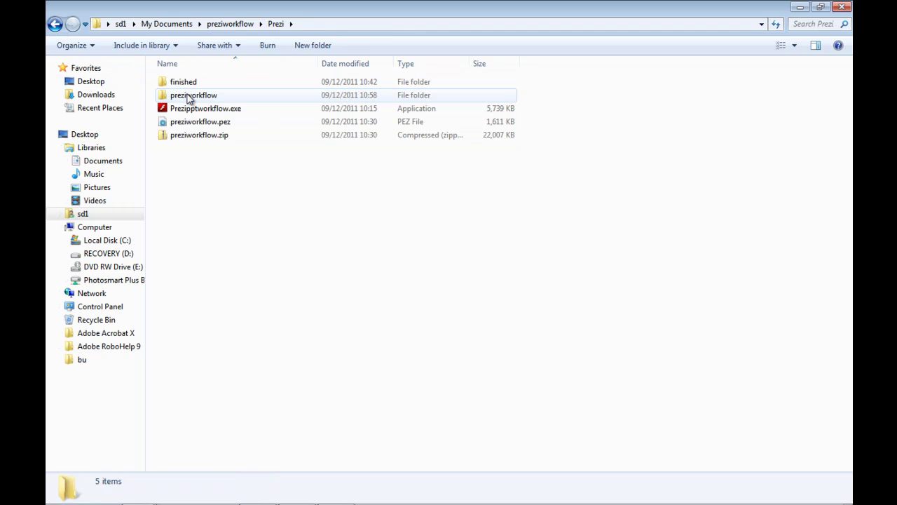
{"action": "double_click", "coordinate": [188, 98]}
{"action": "double_click", "coordinate": [187, 84]}
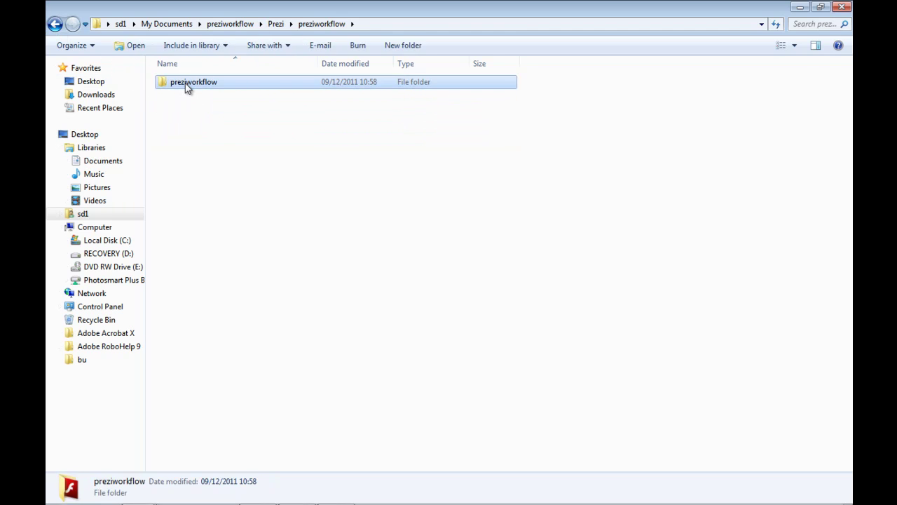
{"action": "right_click", "coordinate": [206, 143]}
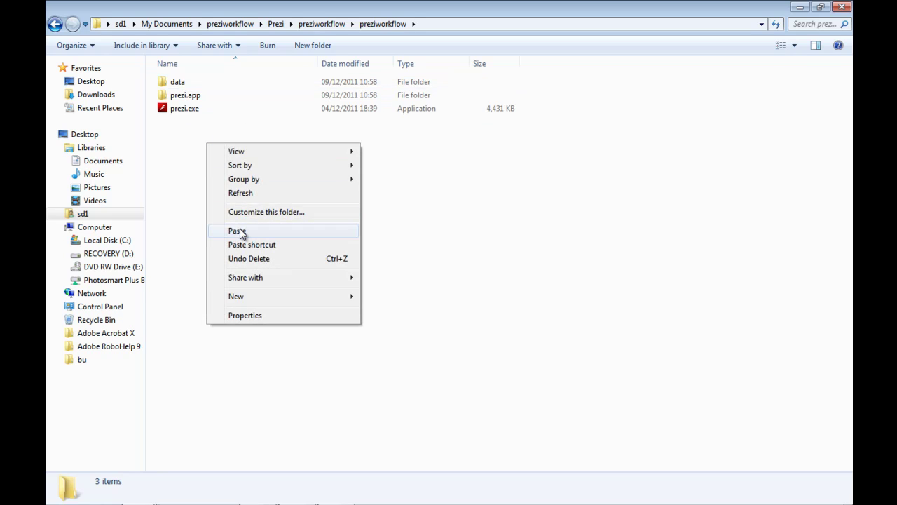
{"action": "left_click", "coordinate": [241, 232]}
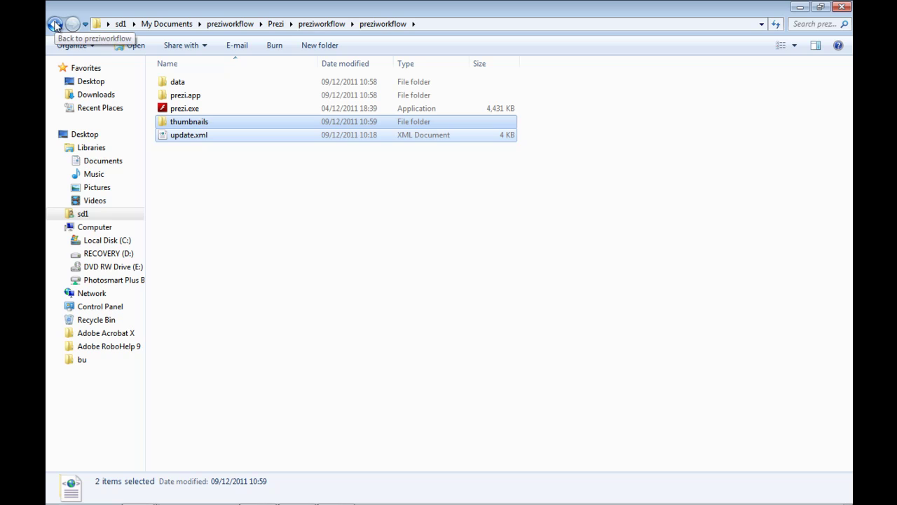
{"action": "left_click", "coordinate": [55, 25]}
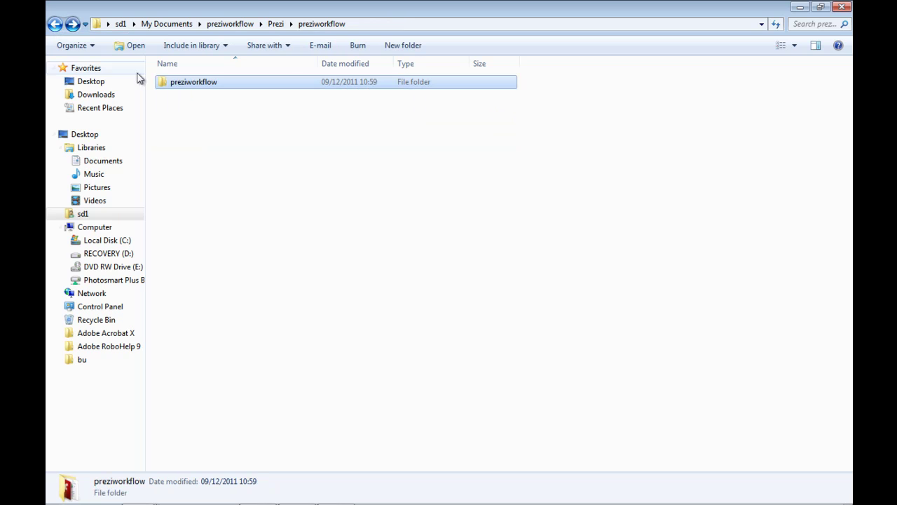
{"action": "left_click", "coordinate": [58, 23]}
Copy Prezipptworkflow.exe and paste it into the inner Prezi > preziworkflow > preziworkflow folder.
{"action": "right_click", "coordinate": [202, 110]}
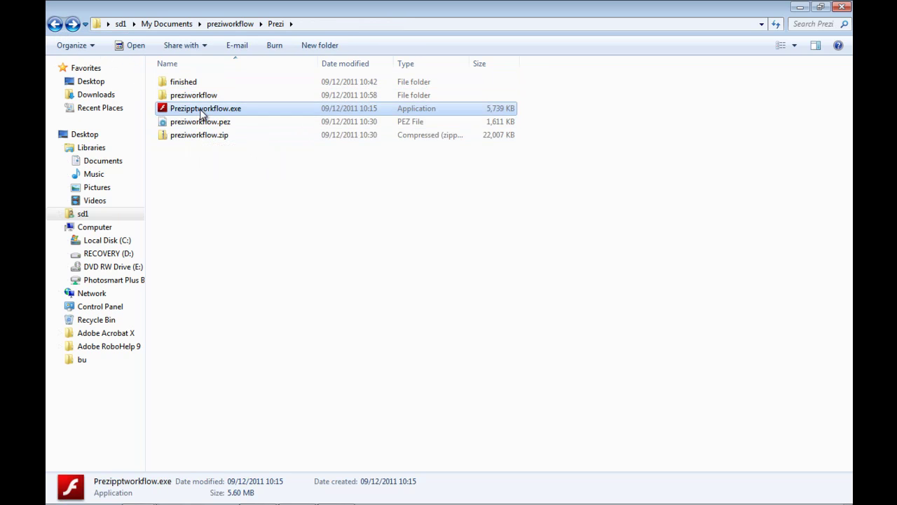
{"action": "left_click", "coordinate": [239, 289]}
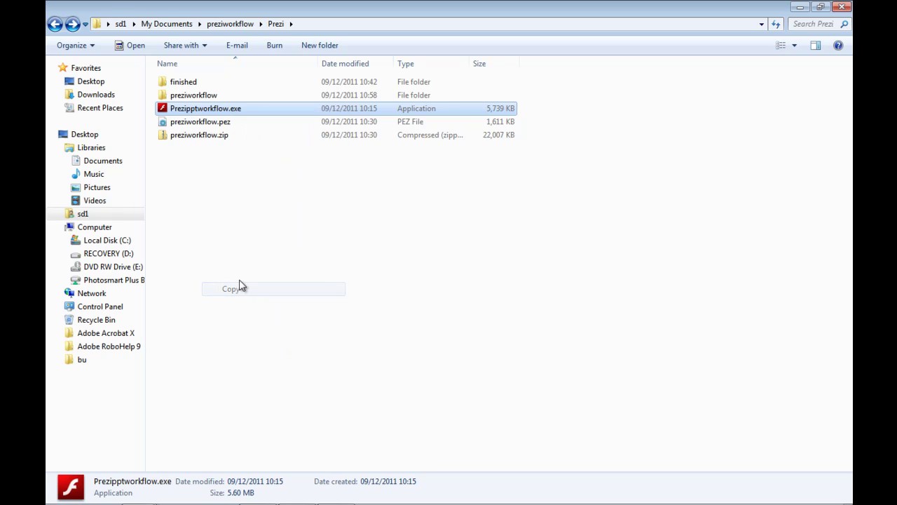
{"action": "left_click", "coordinate": [55, 25]}
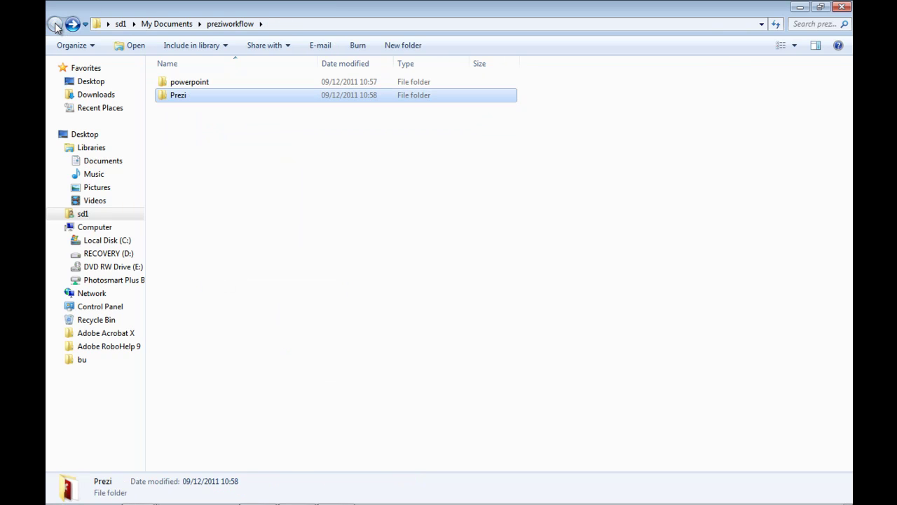
{"action": "double_click", "coordinate": [162, 95]}
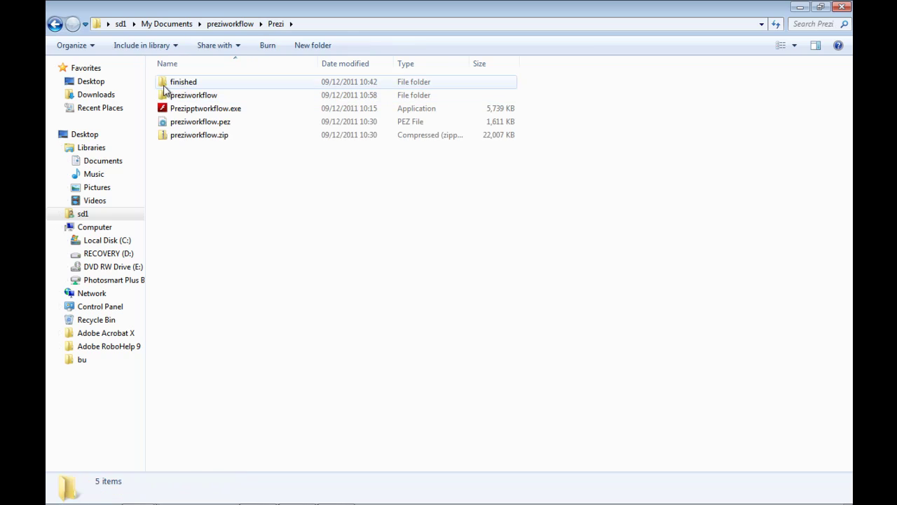
{"action": "double_click", "coordinate": [165, 95]}
{"action": "double_click", "coordinate": [172, 88]}
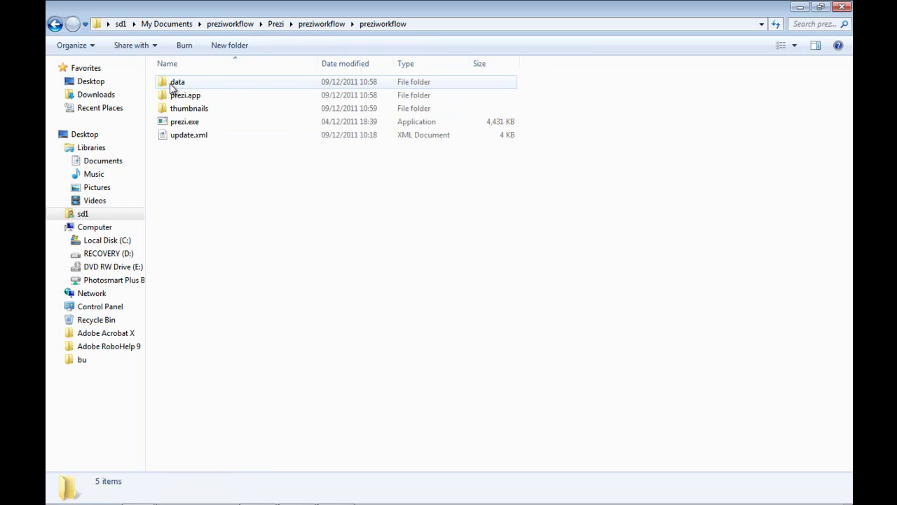
{"action": "right_click", "coordinate": [205, 170]}
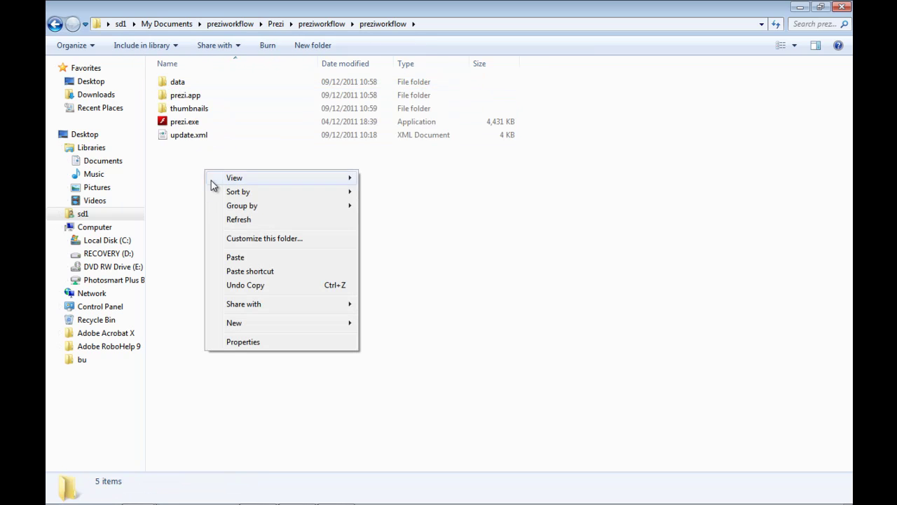
{"action": "left_click", "coordinate": [238, 258]}
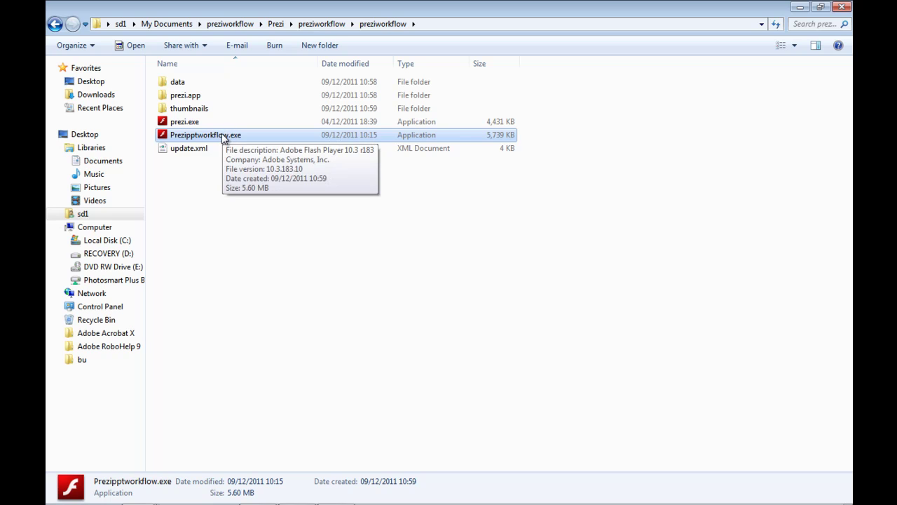
Run Prezipptworkflow.exe past the security warning and play the Slidedynamic Navigation Workflow presentation fullscreen.
{"action": "double_click", "coordinate": [223, 136]}
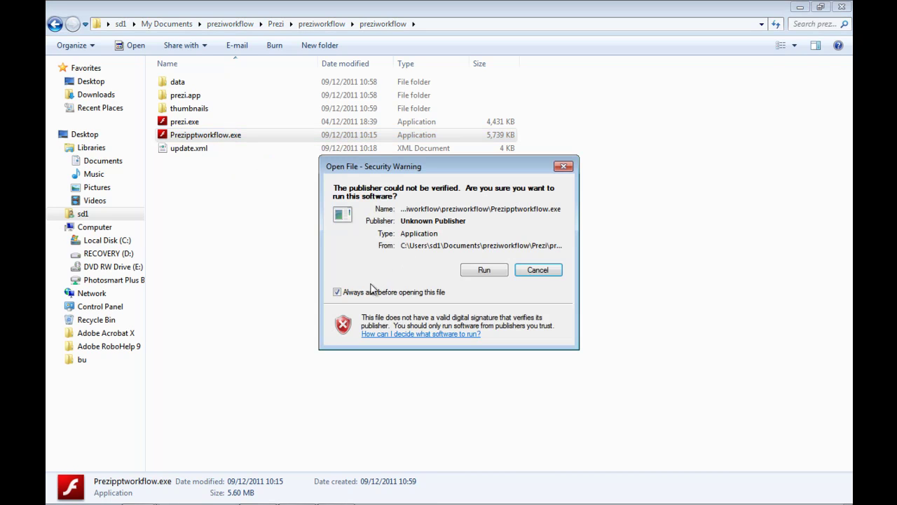
{"action": "left_click", "coordinate": [484, 270]}
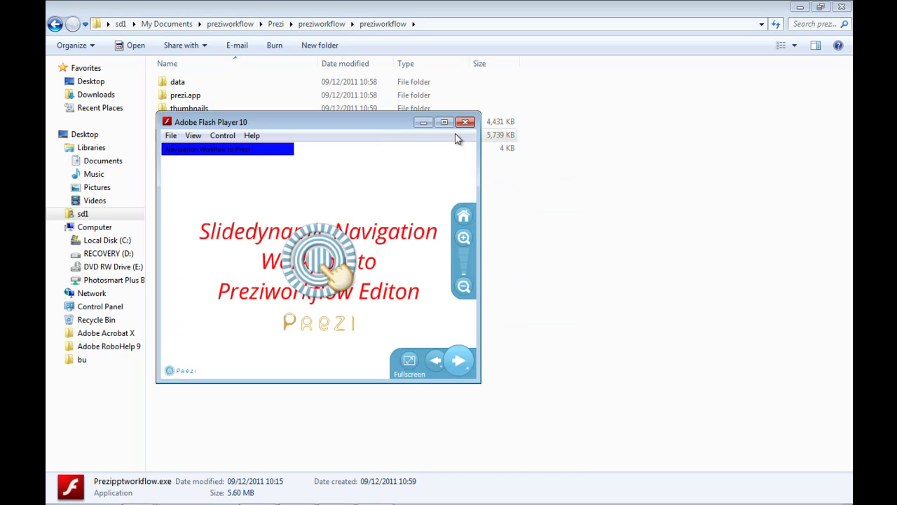
{"action": "left_click", "coordinate": [409, 360]}
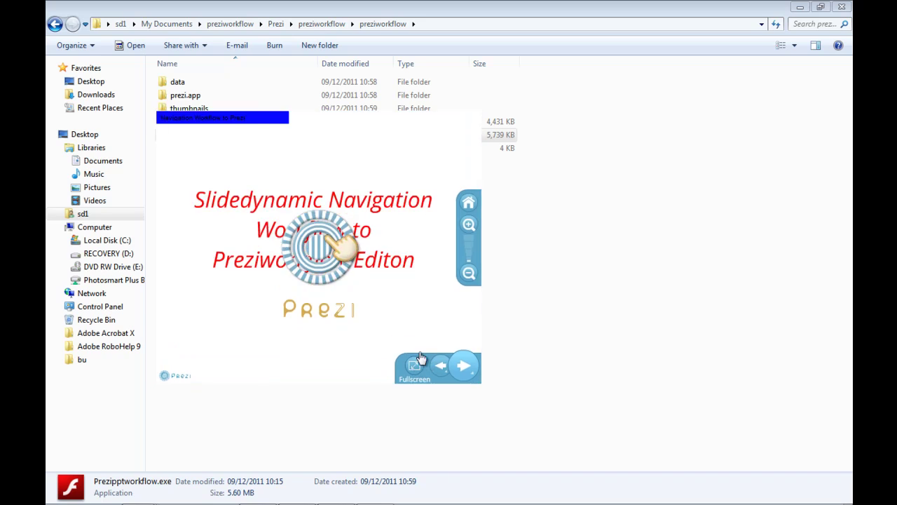